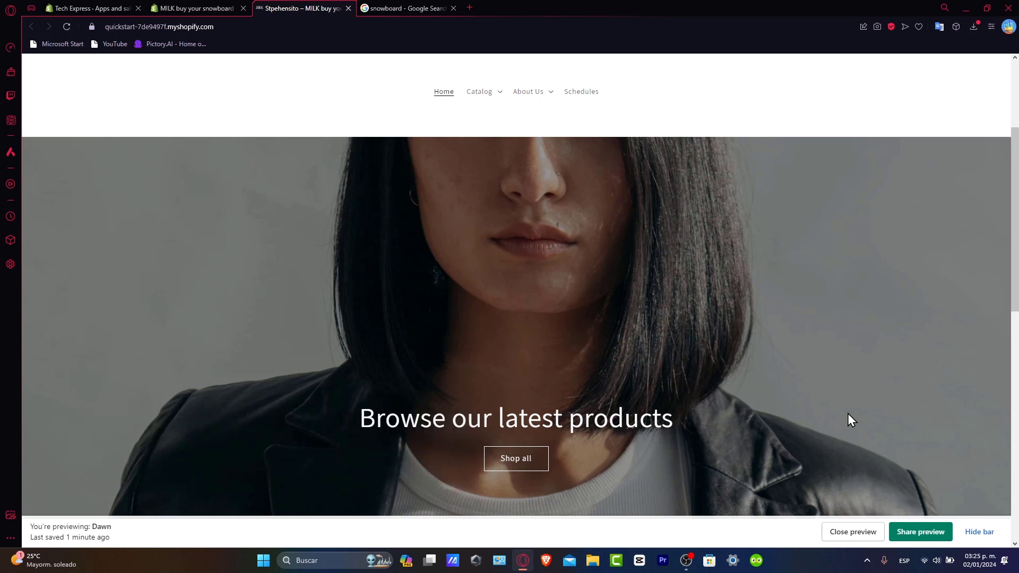
Leave the Tech Express settings, choose the account for the MILK buy your snowboard store, and open that store's Payments settings
click(85, 8)
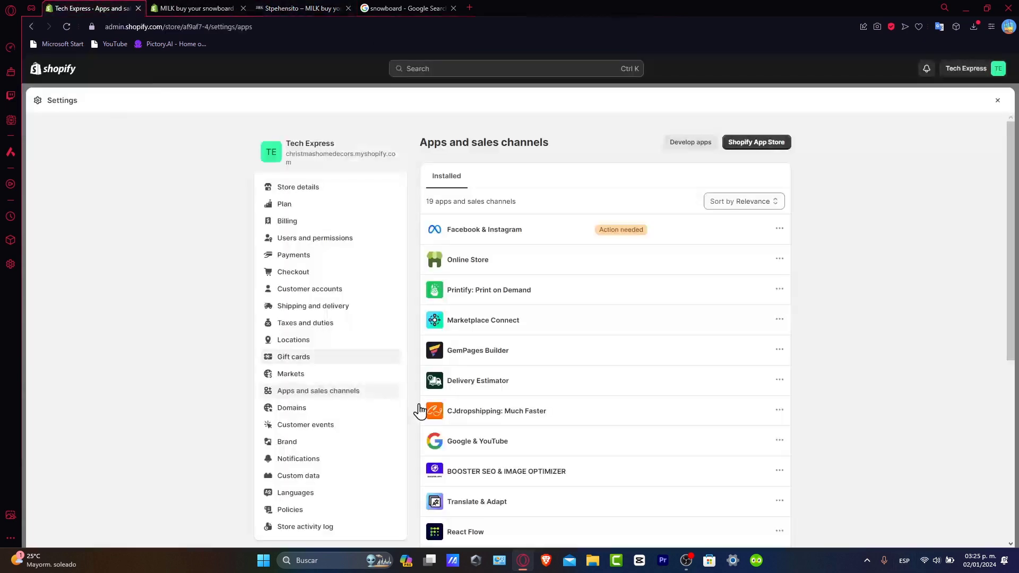
click(997, 101)
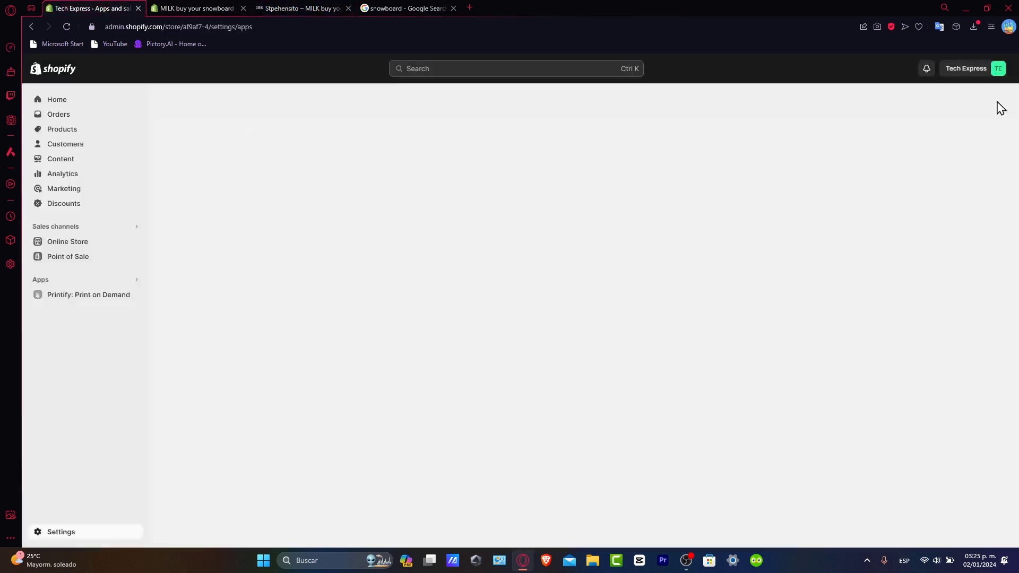
click(67, 99)
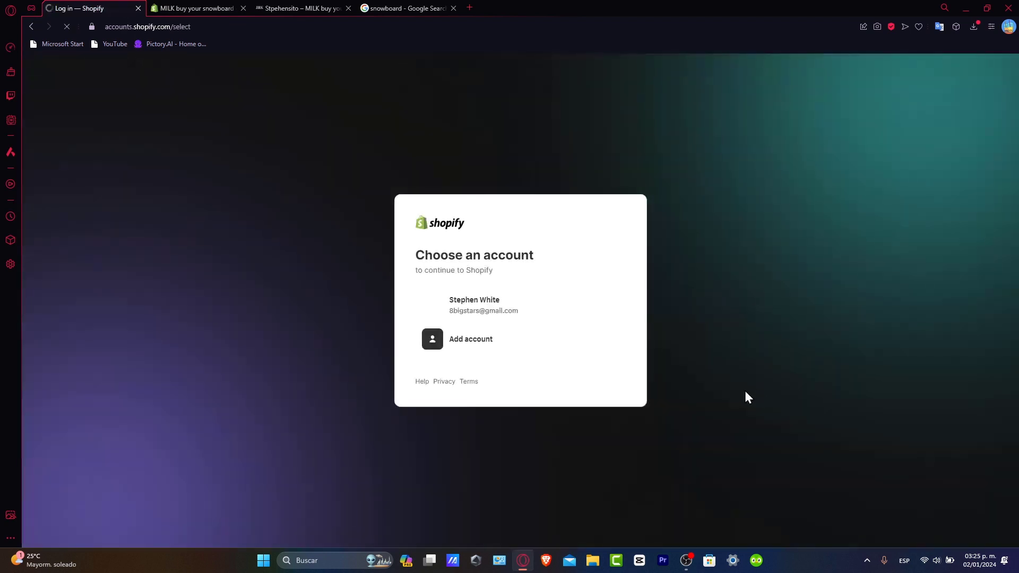
click(550, 316)
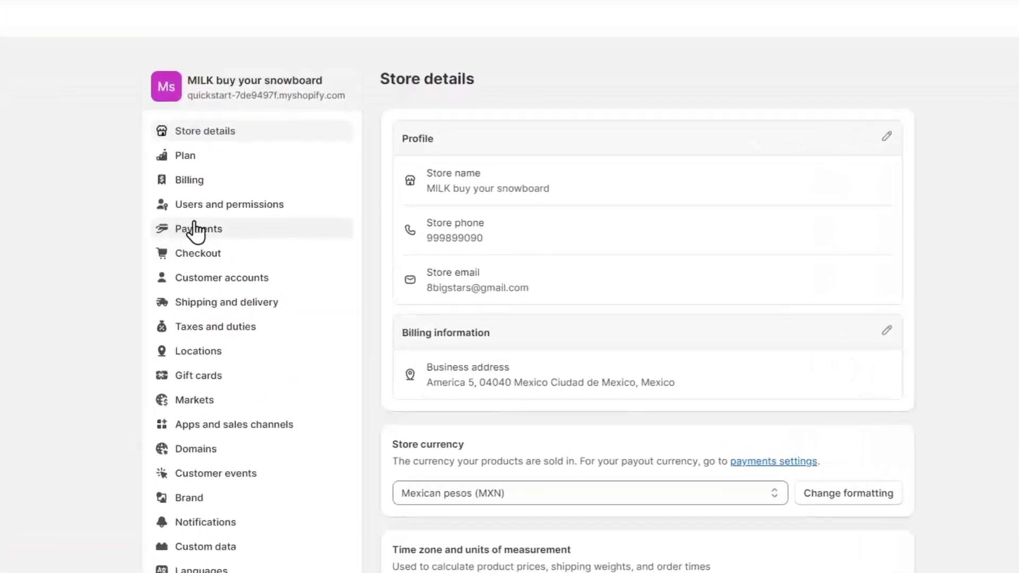
click(195, 229)
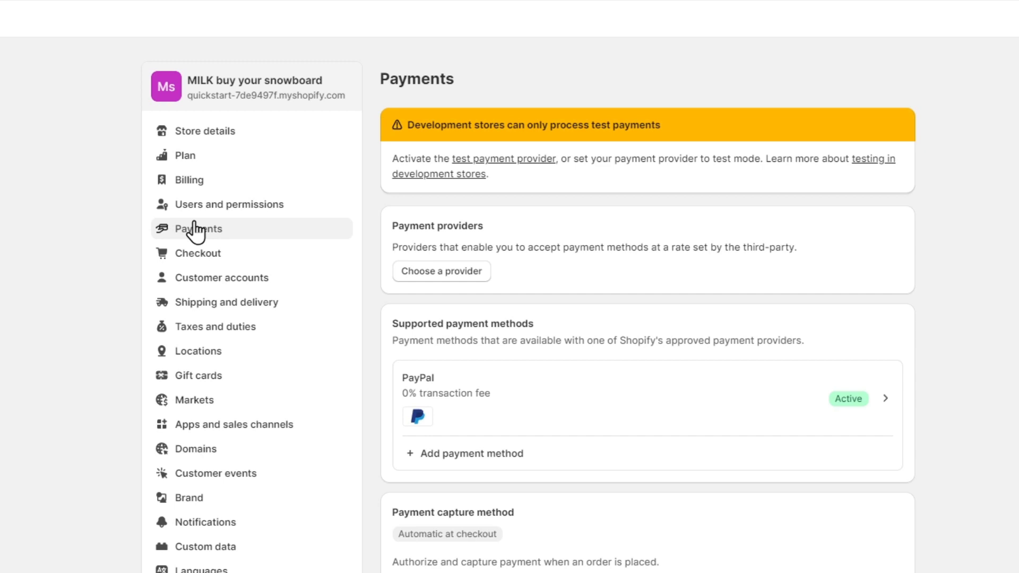
Review the Payments page sections: payment providers, supported methods, capture method, manual methods and payment customizations
scroll(706, 516, down, 5)
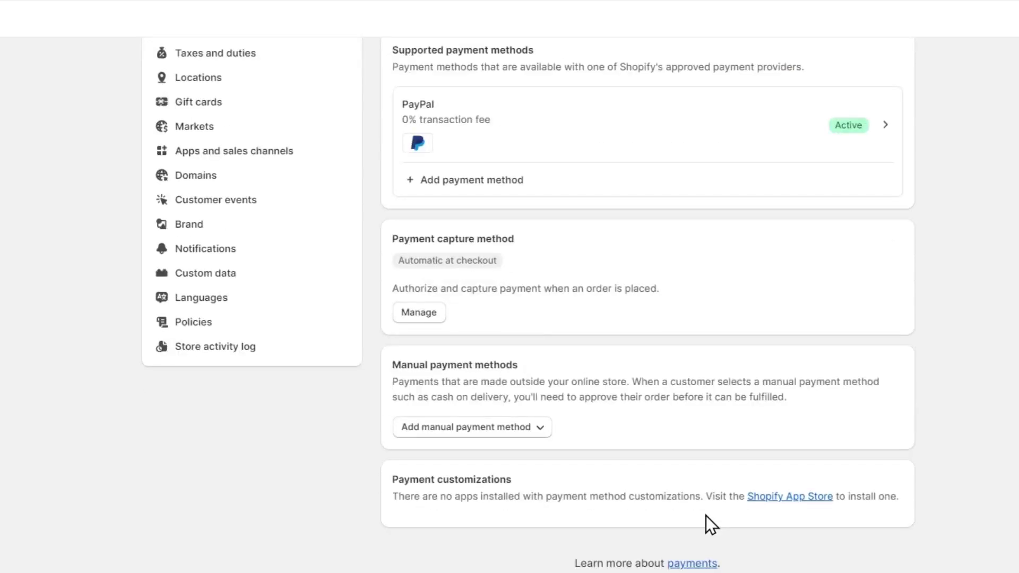
scroll(700, 528, up, 5)
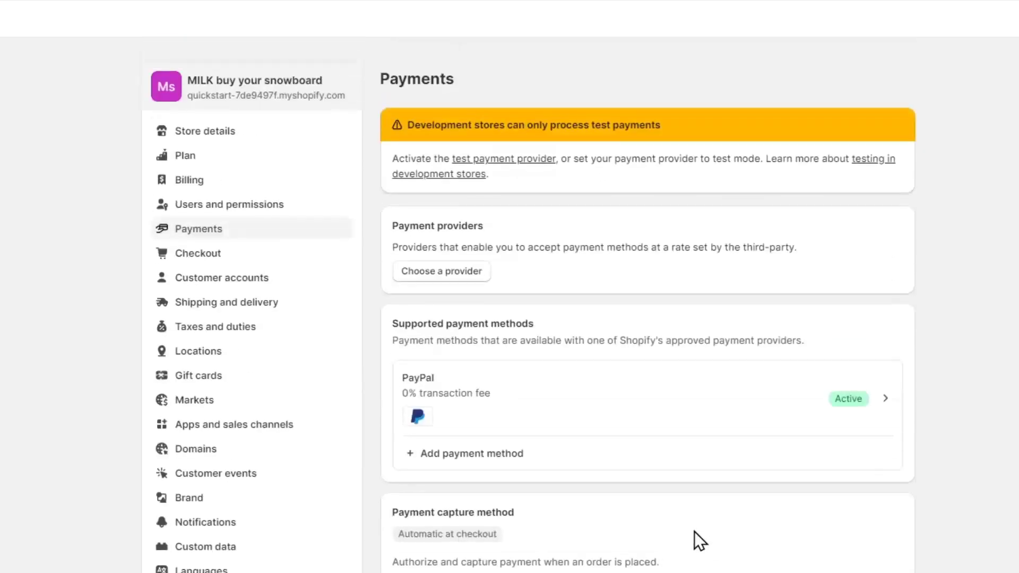
drag(507, 230, 398, 224)
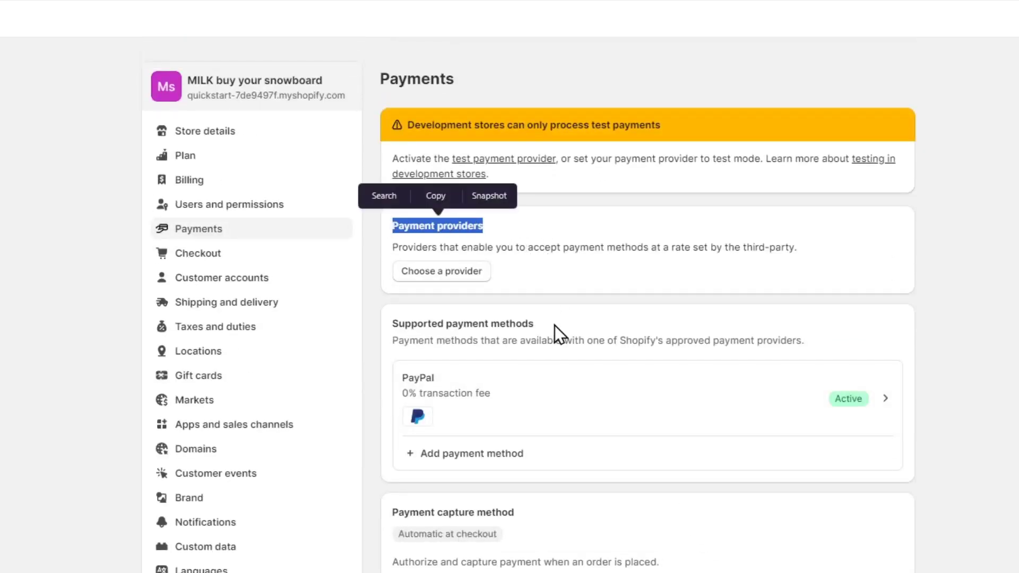
drag(555, 326, 405, 331)
scroll(564, 378, down, 5)
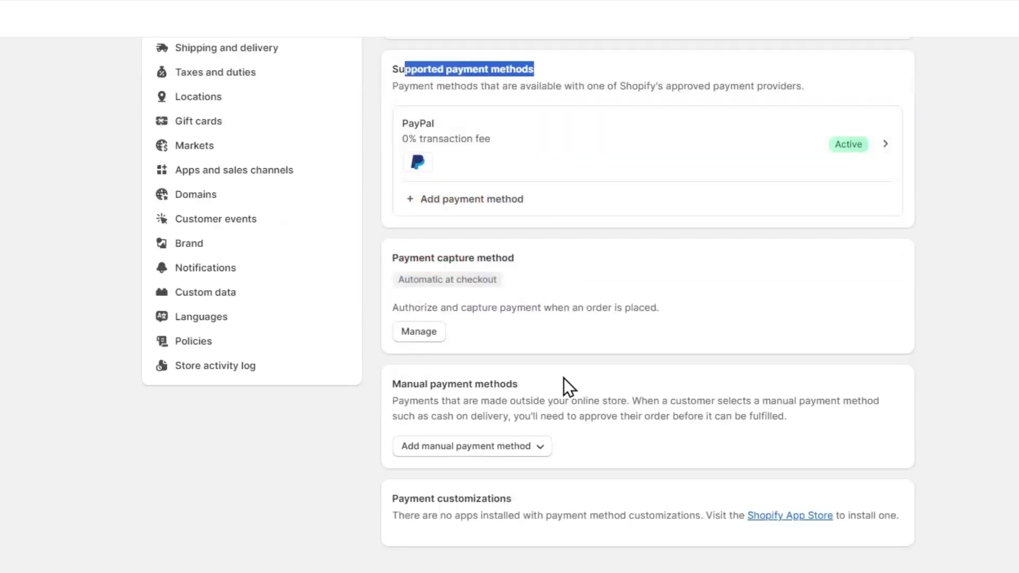
drag(529, 262, 404, 258)
drag(518, 384, 404, 384)
drag(534, 507, 435, 489)
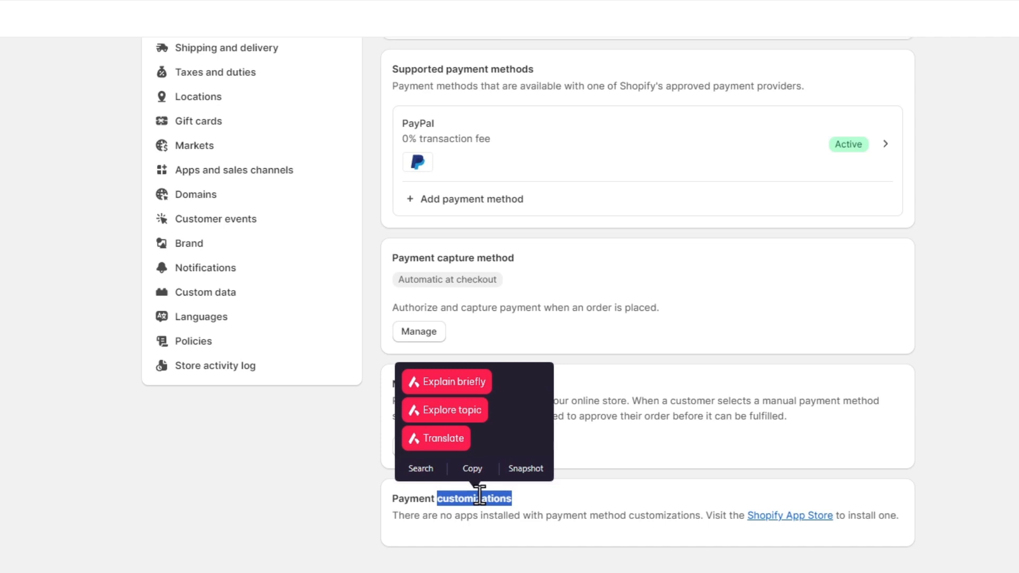
click(805, 296)
scroll(806, 298, up, 5)
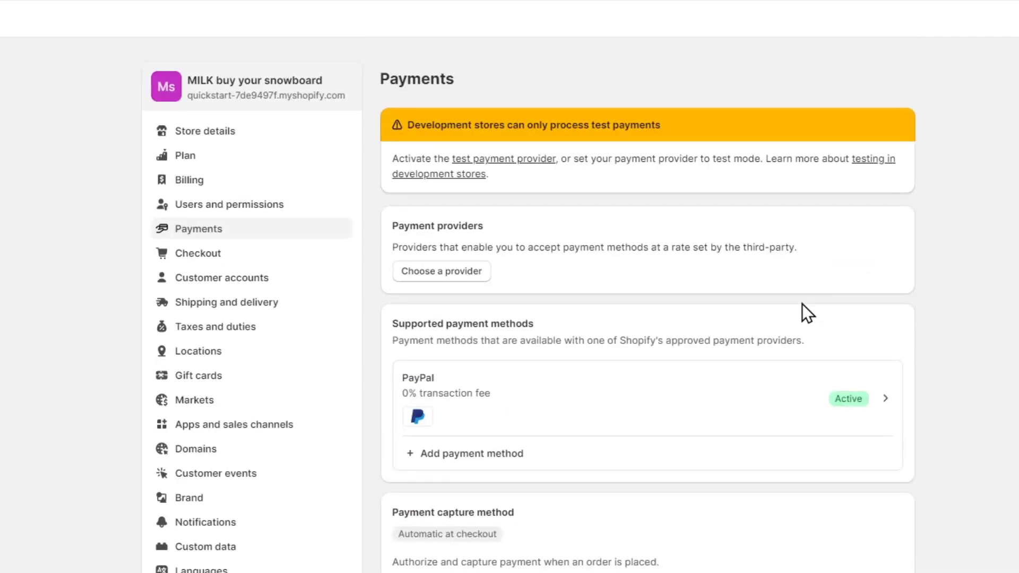
Search the available payment methods for "visa", check the search by provider, and return to the Payments settings
click(511, 453)
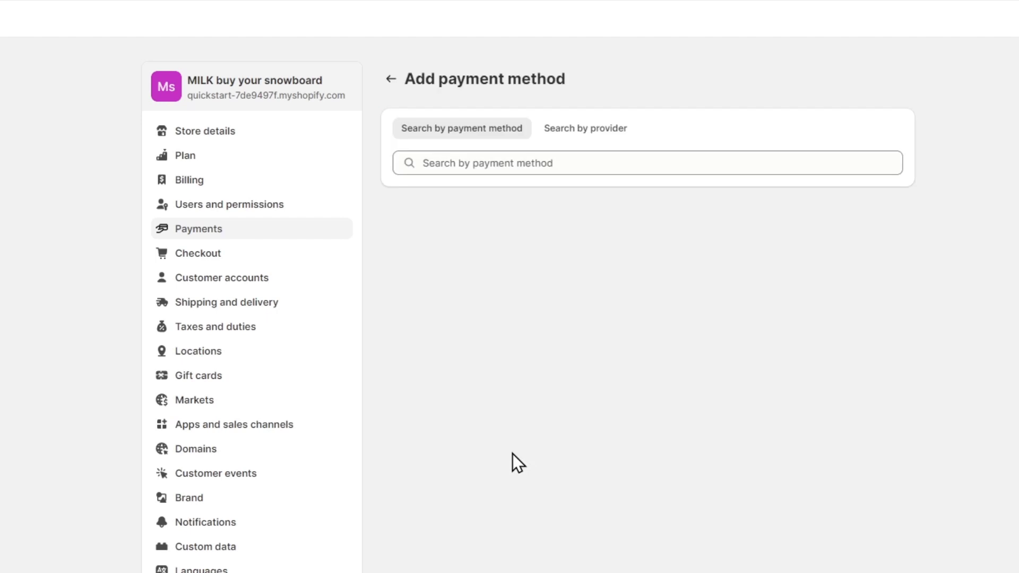
click(540, 163)
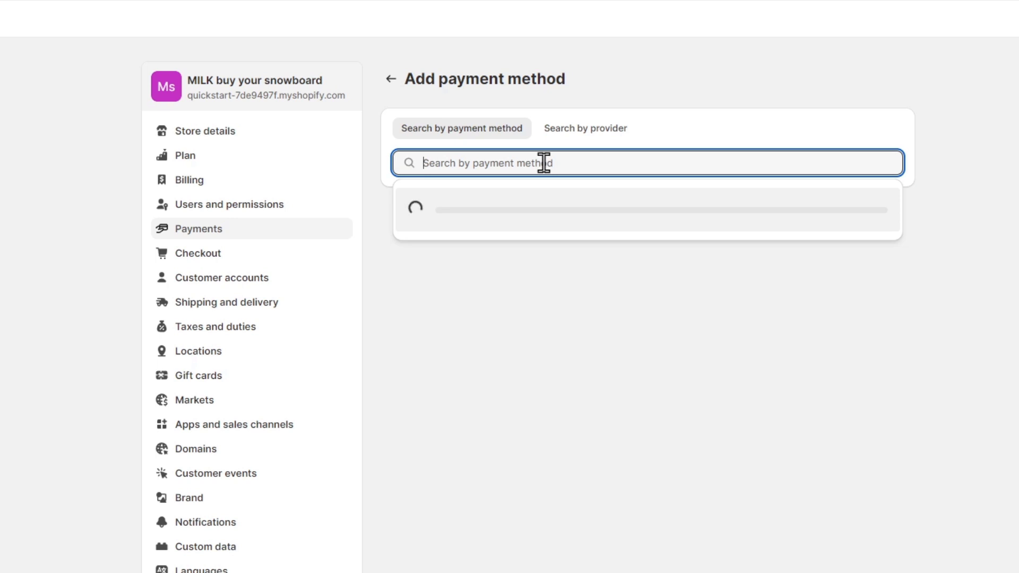
text(visa)
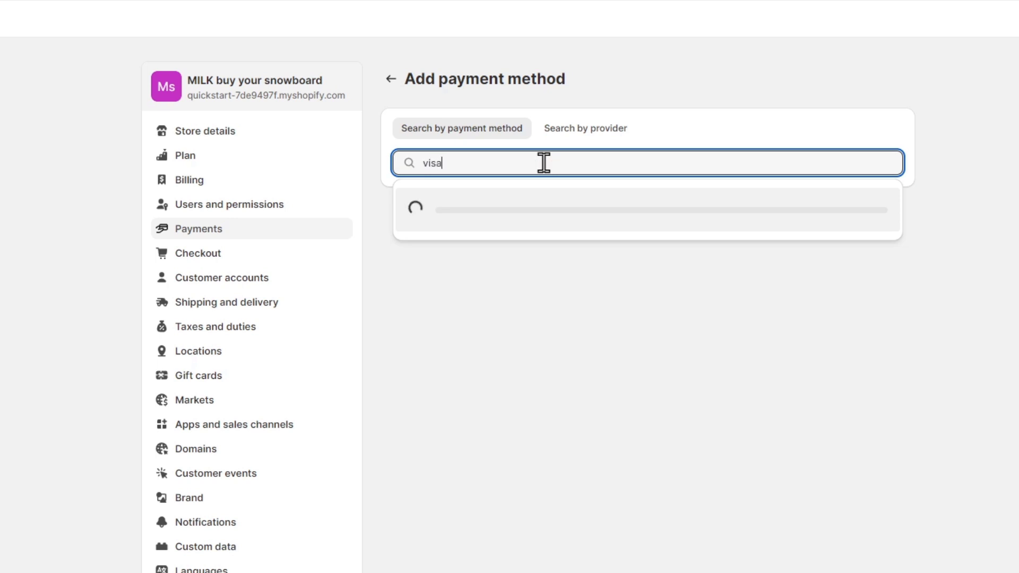
click(605, 130)
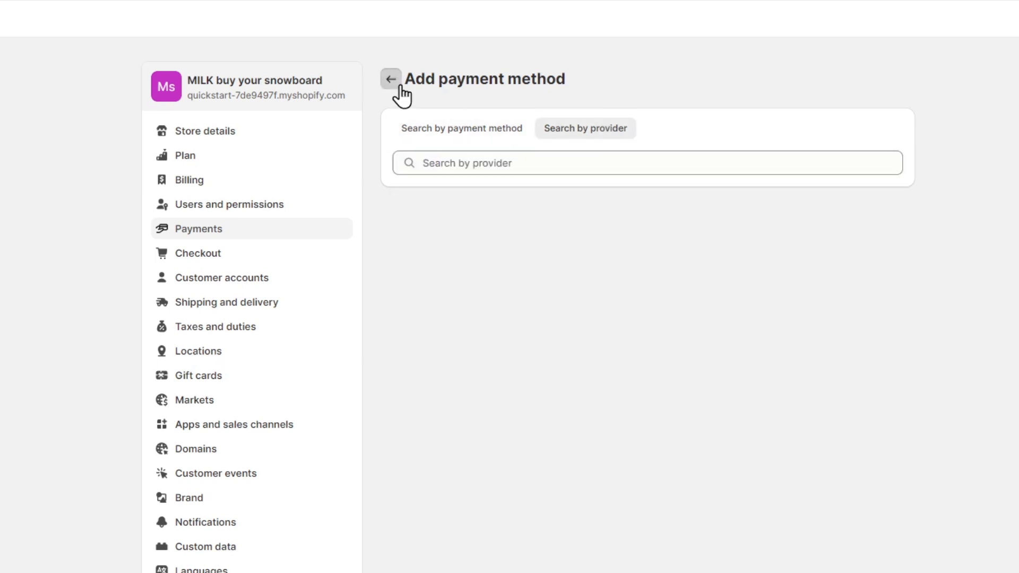
click(391, 79)
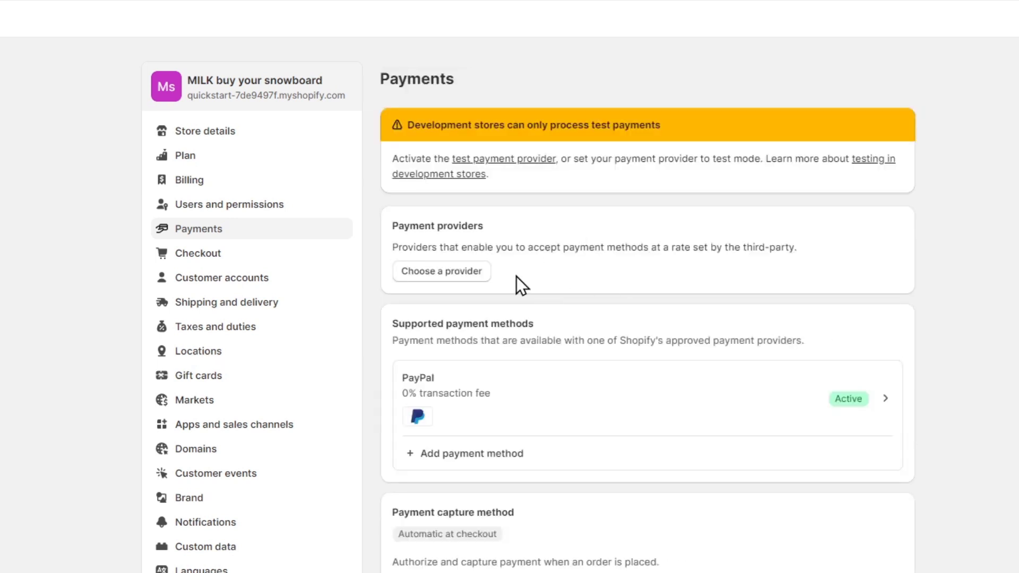
Open the third-party payment provider choices and look through the whole list of providers and their supported cards
click(480, 272)
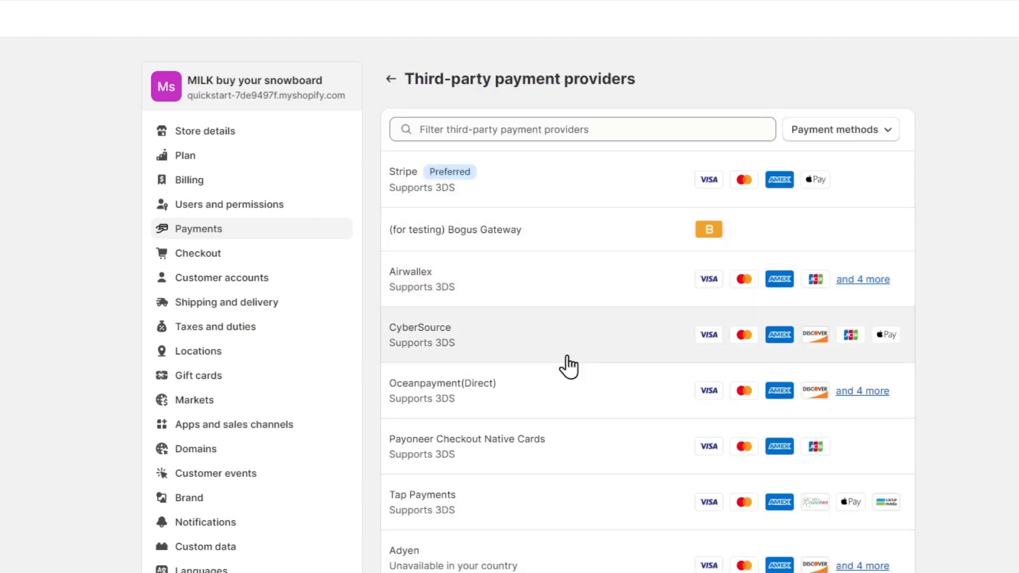
scroll(566, 408, down, 20)
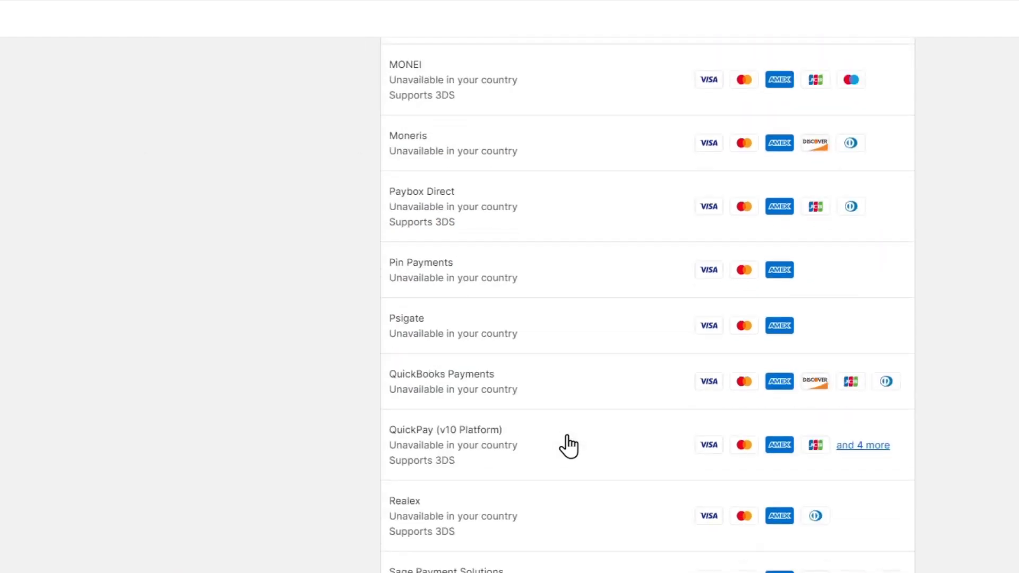
scroll(566, 445, up, 20)
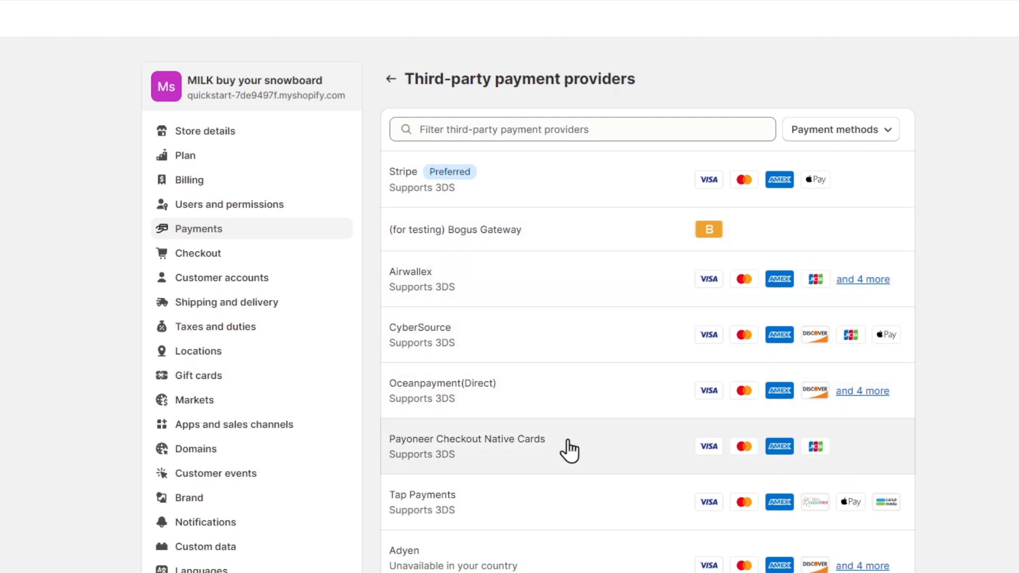
scroll(571, 537, down, 20)
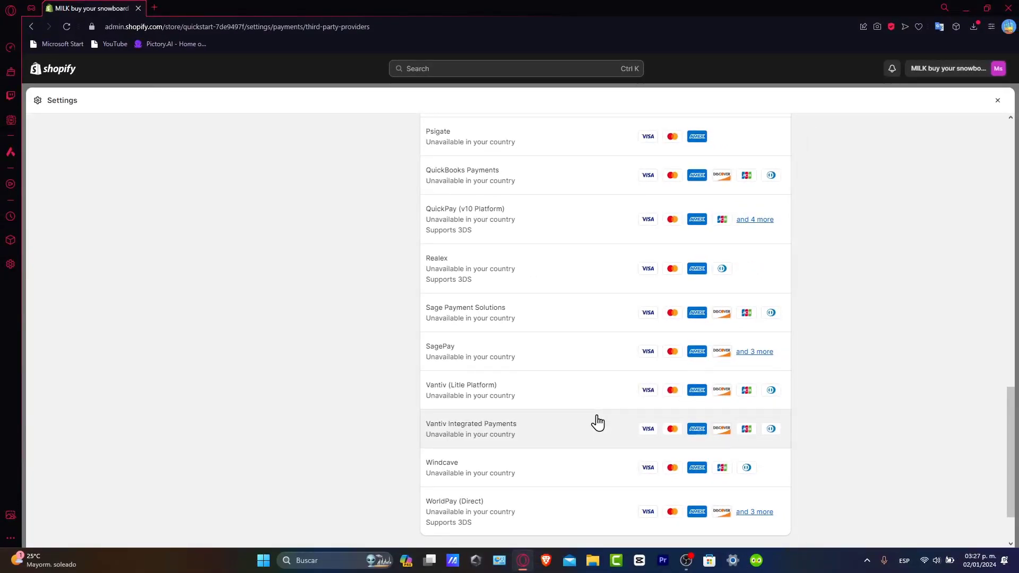
scroll(597, 422, up, 15)
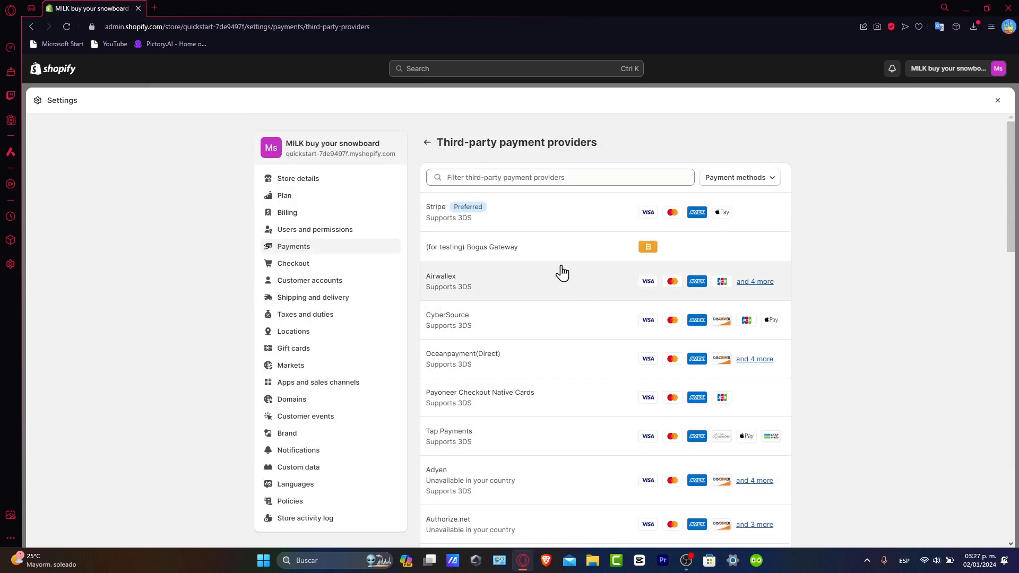
Choose Stripe as the payment provider and log in to Stripe with the account email and password
click(531, 233)
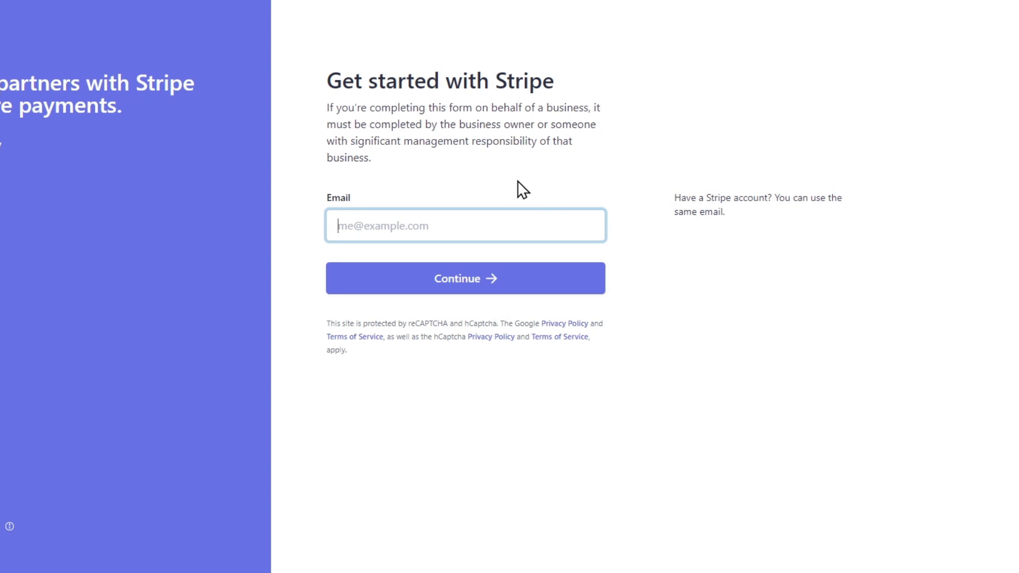
click(477, 219)
click(493, 287)
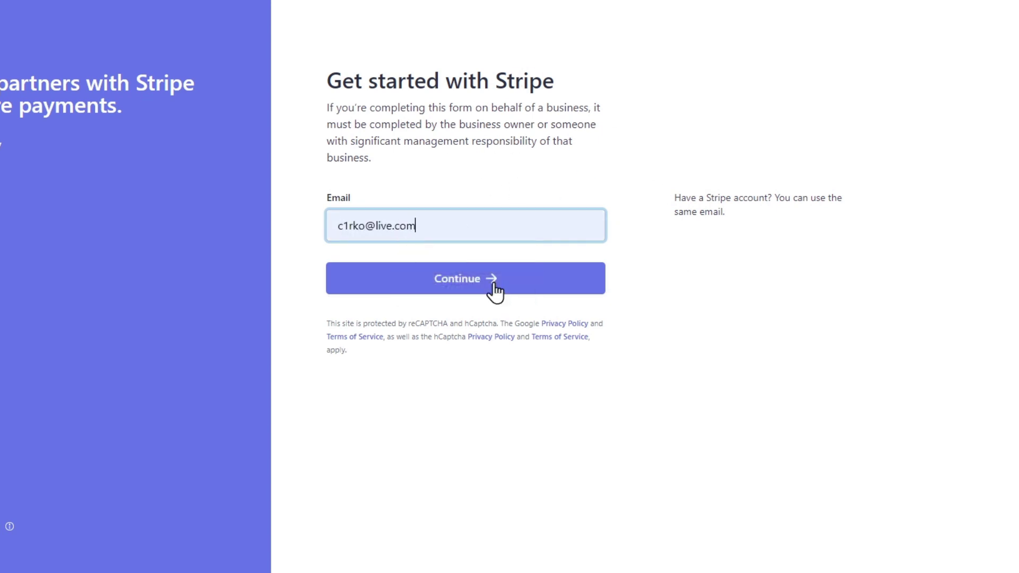
click(497, 288)
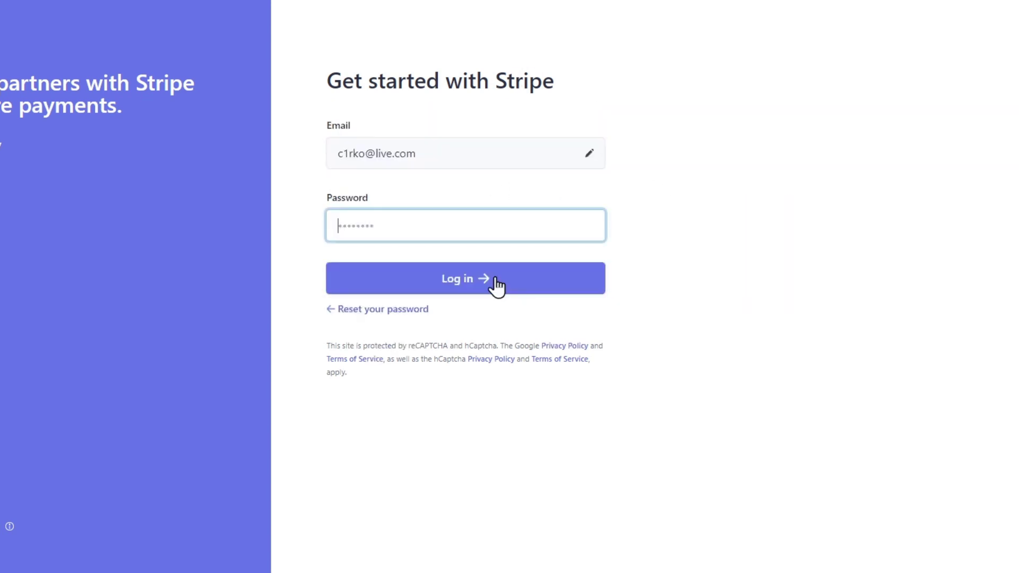
text(••••)
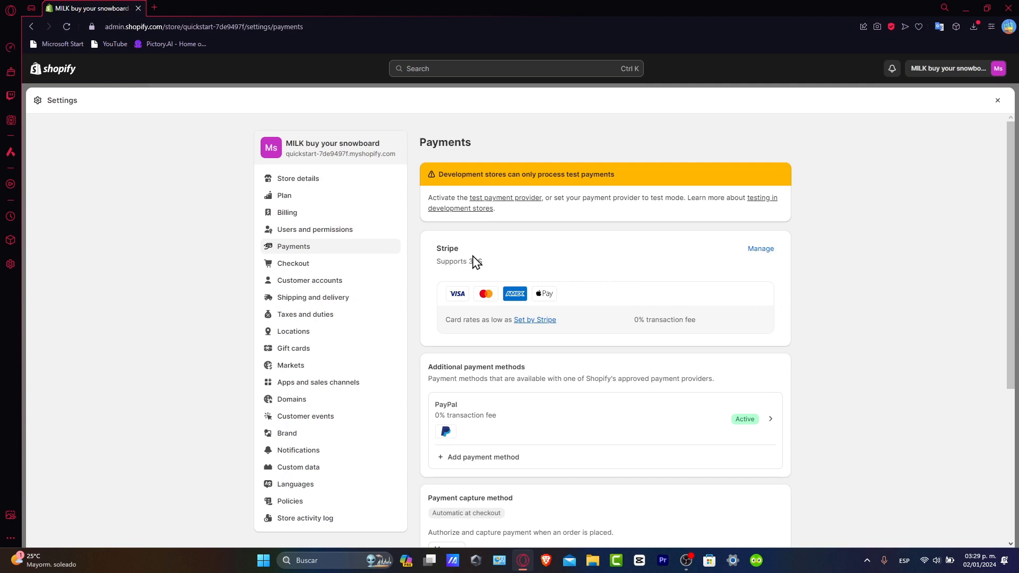
Check Stripe's card rates, open its management page, and review the accepted payment types and the test mode description
drag(465, 322, 518, 335)
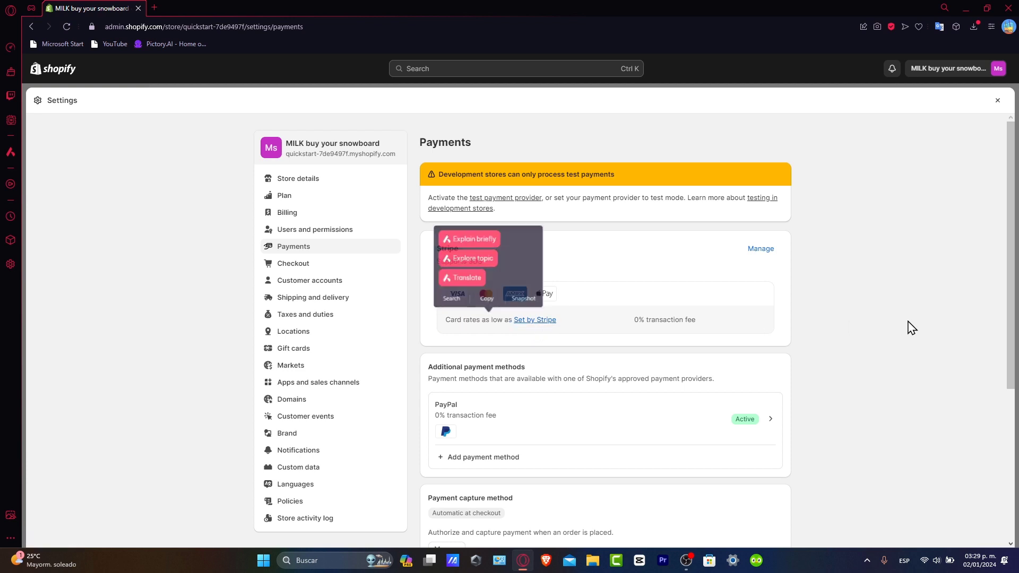
click(761, 249)
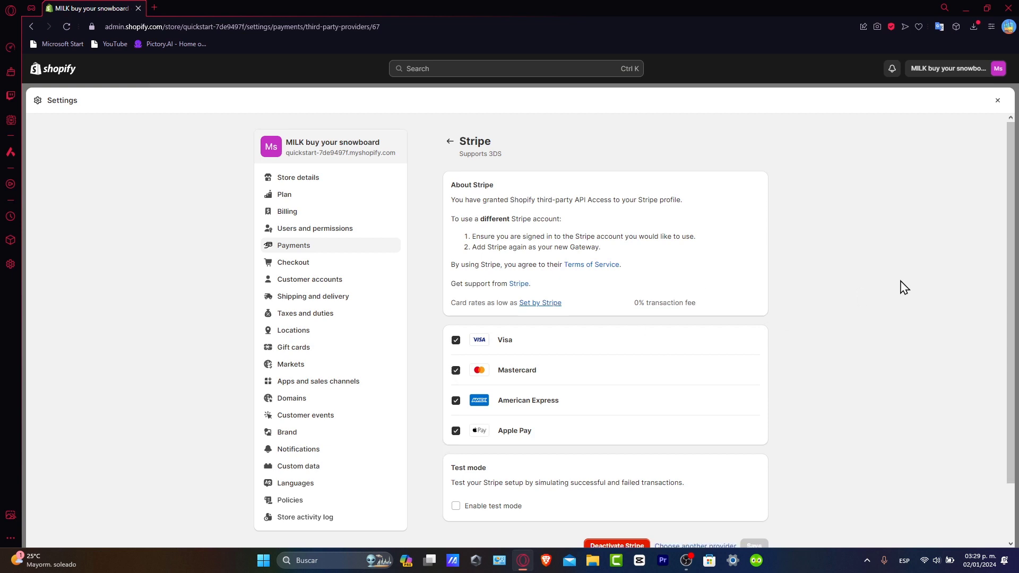
scroll(902, 287, down, 2)
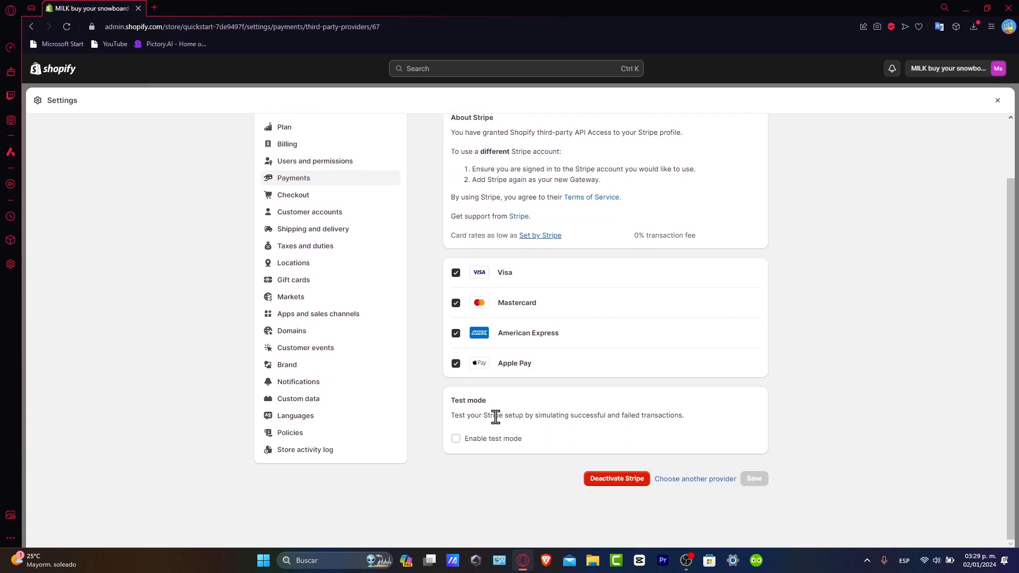
drag(493, 415, 692, 431)
click(732, 416)
Enable test mode for Stripe, save the change, and return to the Payments settings
click(487, 442)
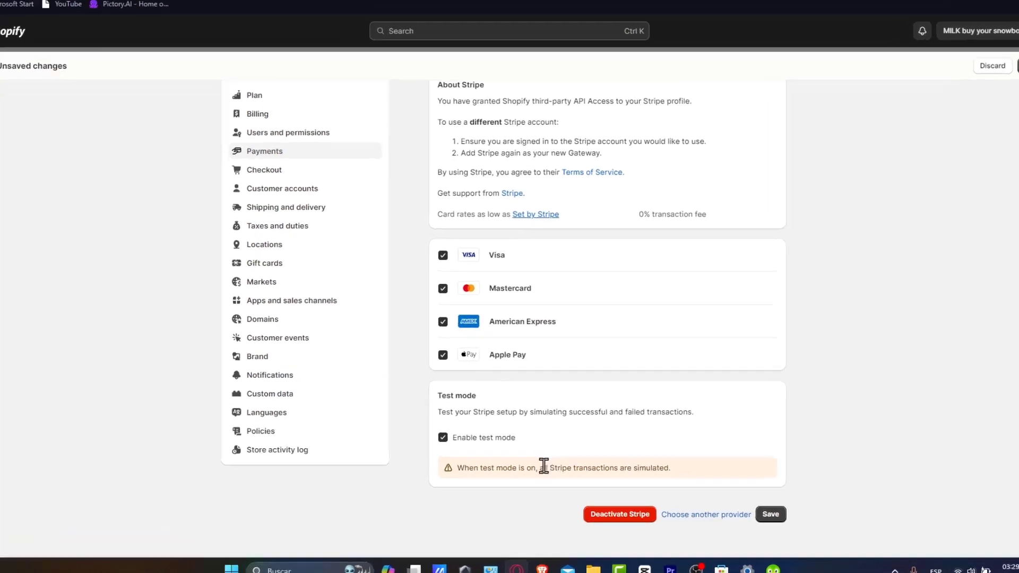
drag(544, 466, 661, 466)
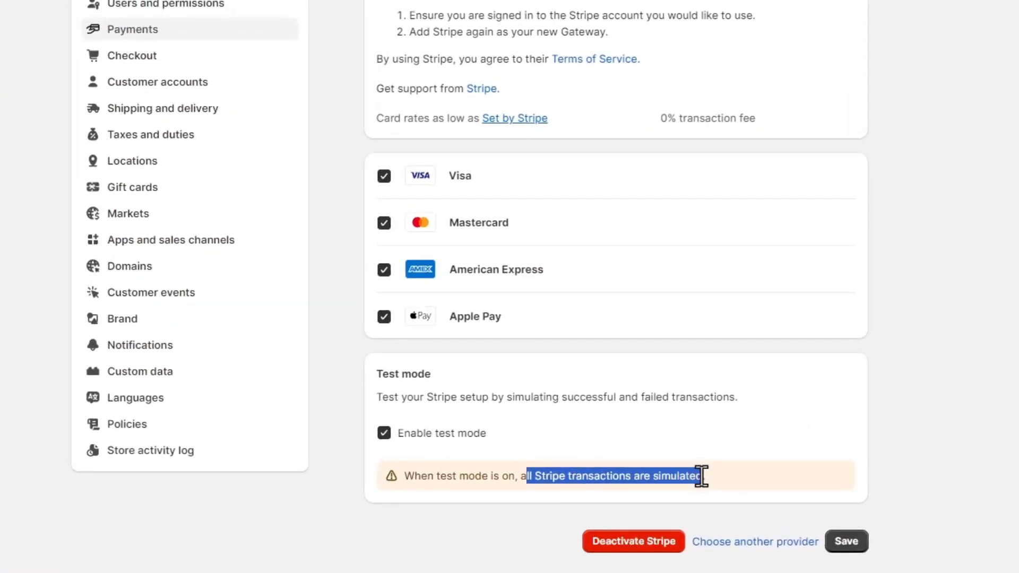
click(814, 454)
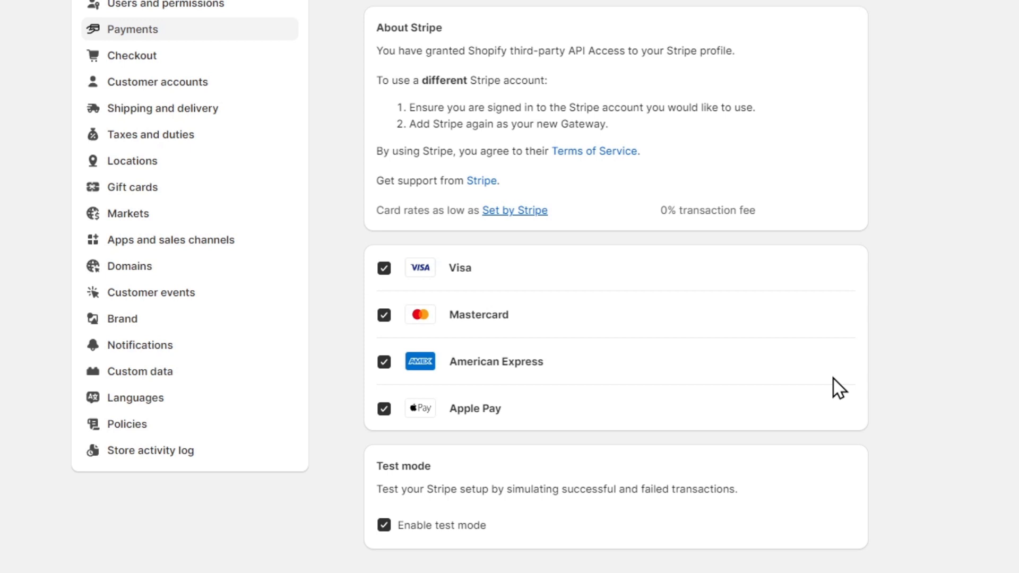
scroll(833, 378, up, 2)
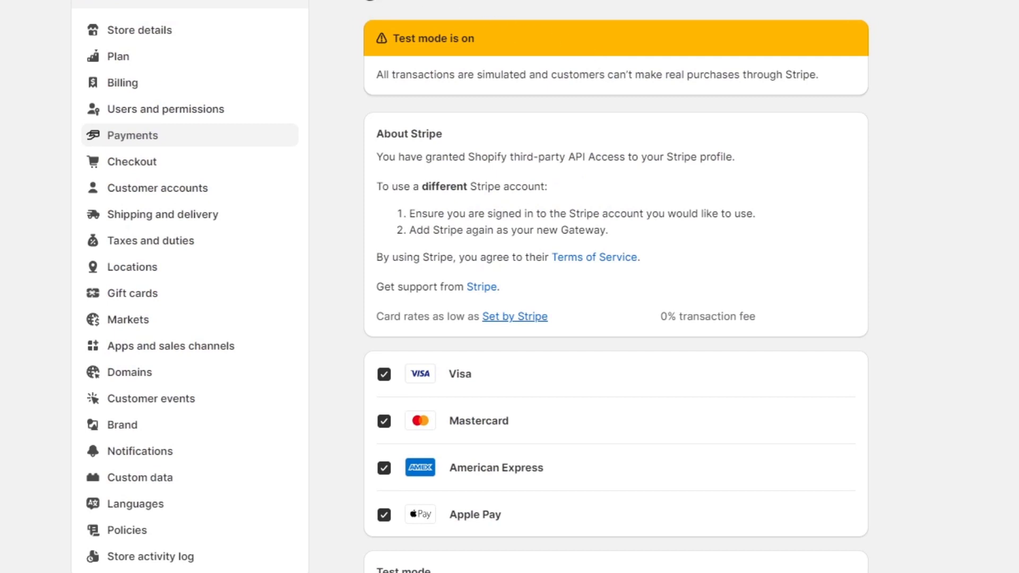
click(401, 0)
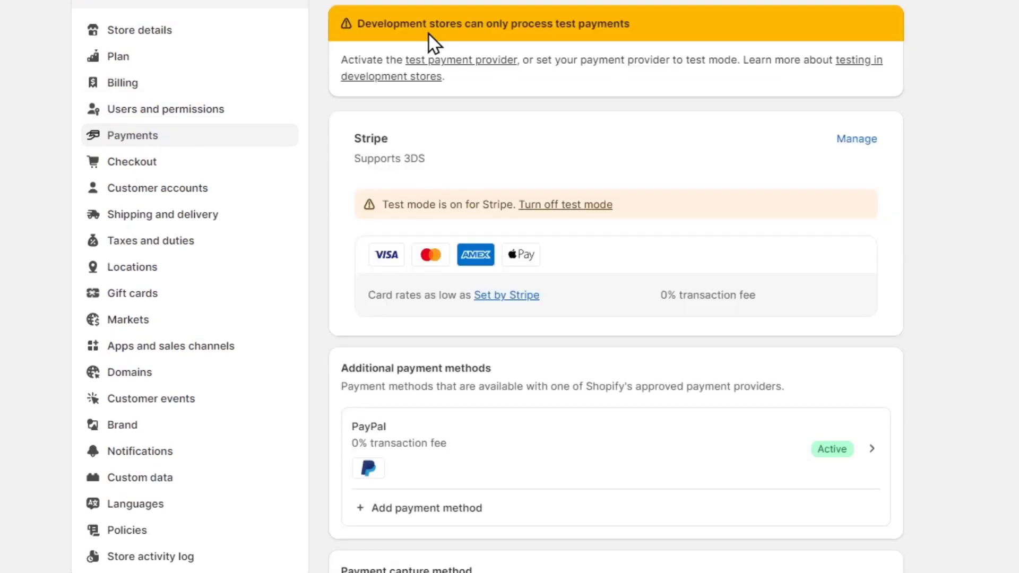
Start adding another payment method under Additional payment methods and set its search to go by provider
scroll(583, 188, down, 3)
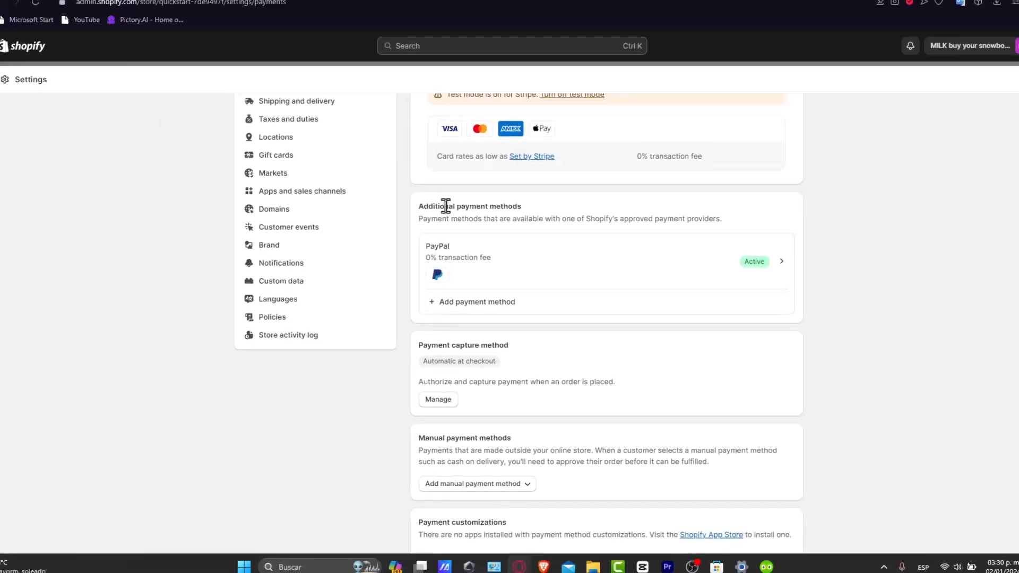
drag(452, 220, 535, 223)
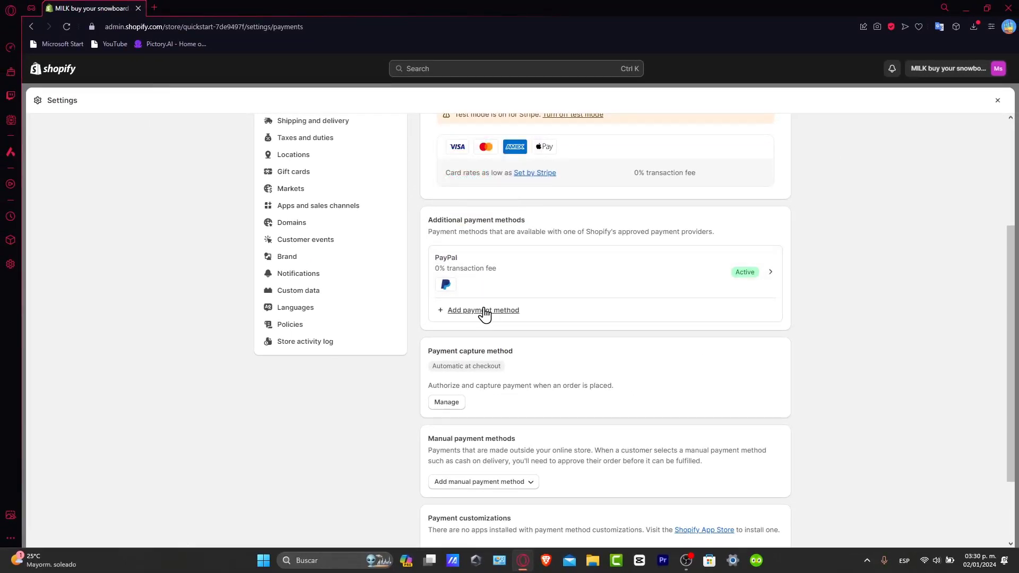
click(483, 312)
click(579, 181)
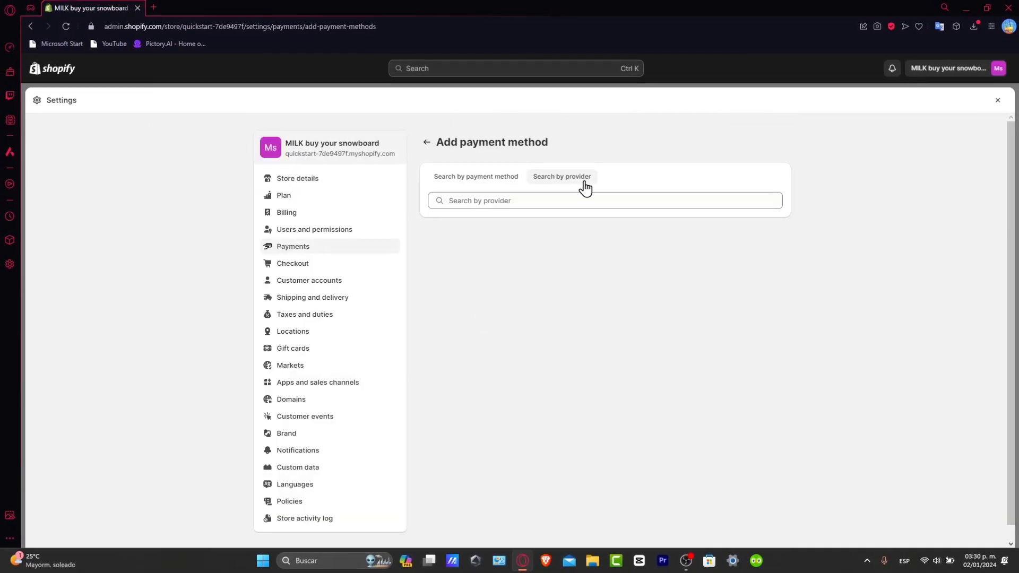